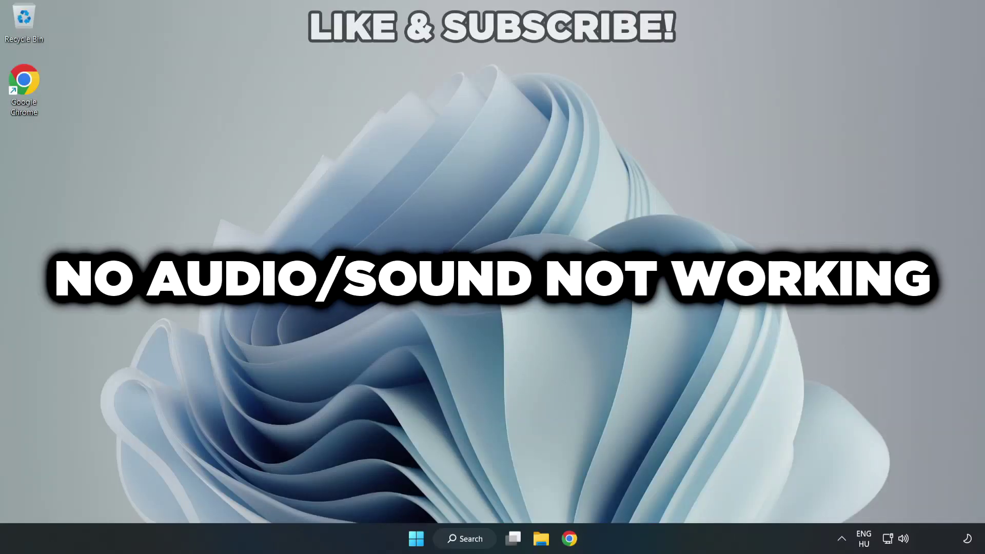
Step: Change the Quick Settings audio output from CABLE Input to Speakers (High Definition Audio Device)
click(903, 540)
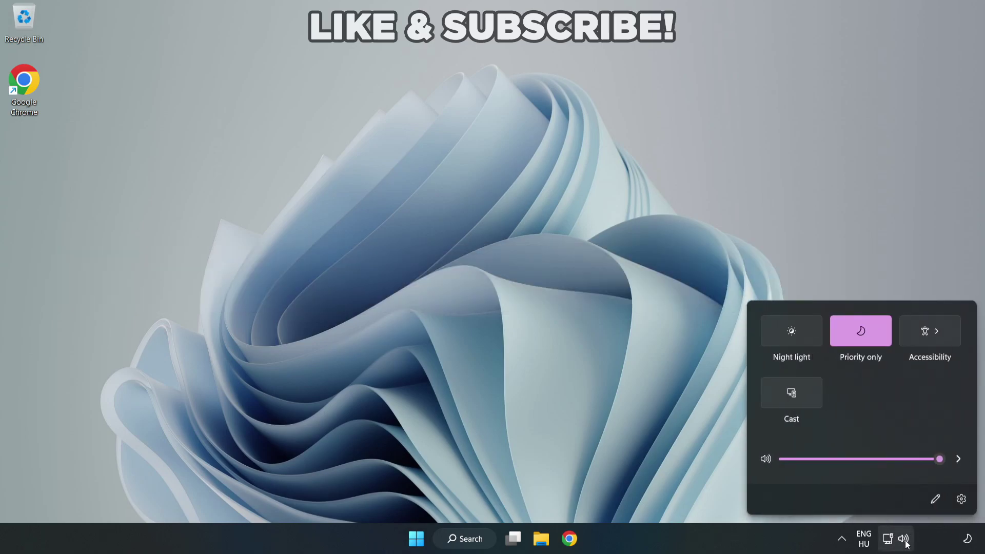
click(957, 462)
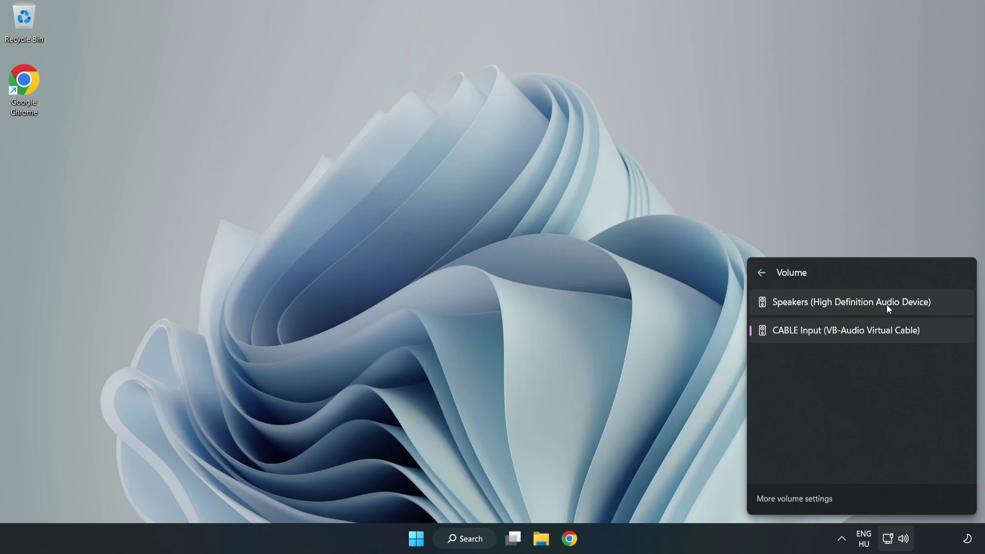
click(949, 303)
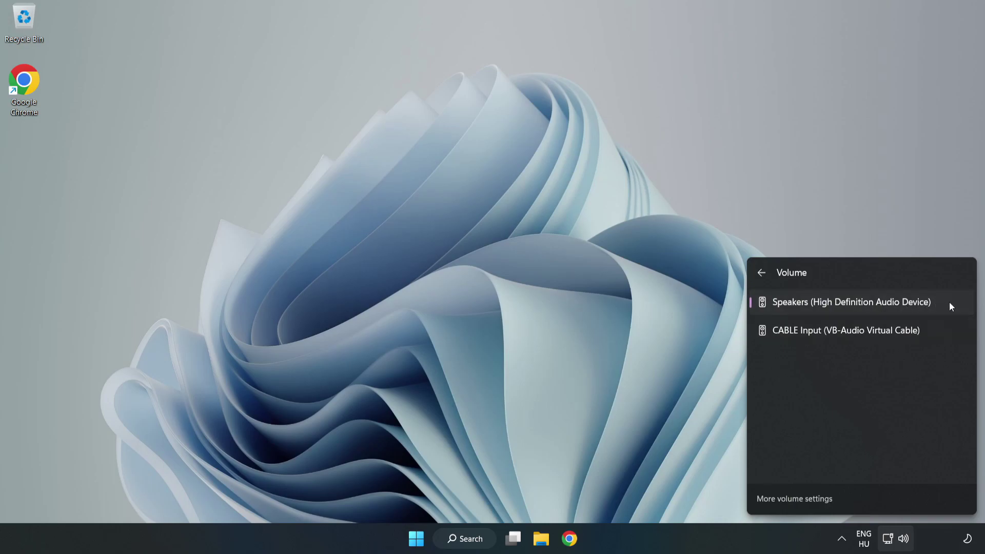
click(478, 265)
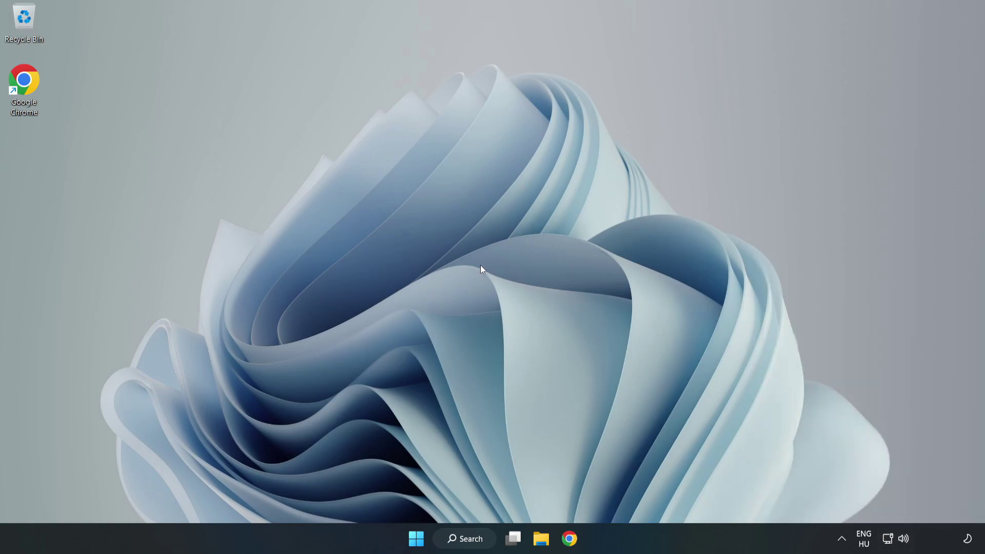
Step: Reset sound devices and app volumes to recommended defaults in the Volume mixer, then close Settings
right_click(905, 540)
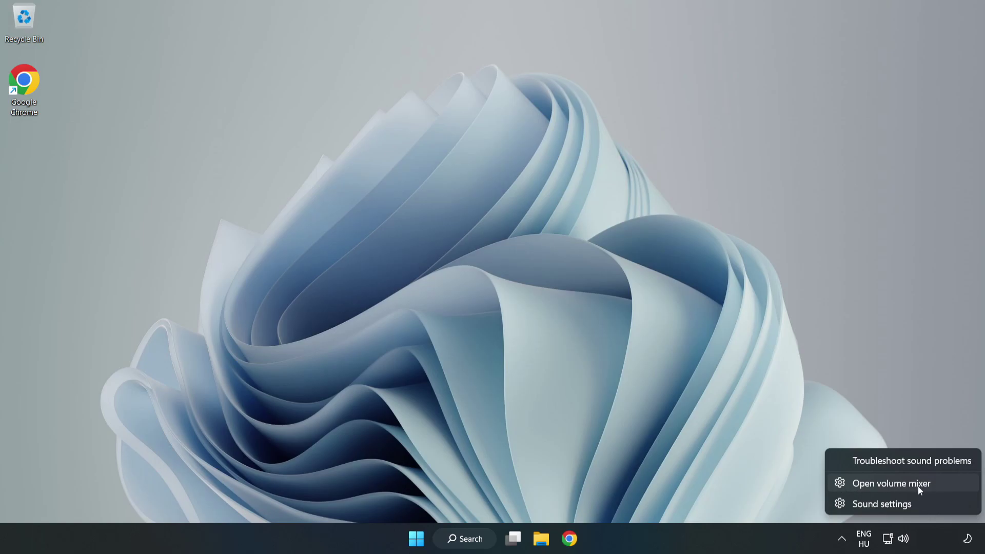
click(946, 490)
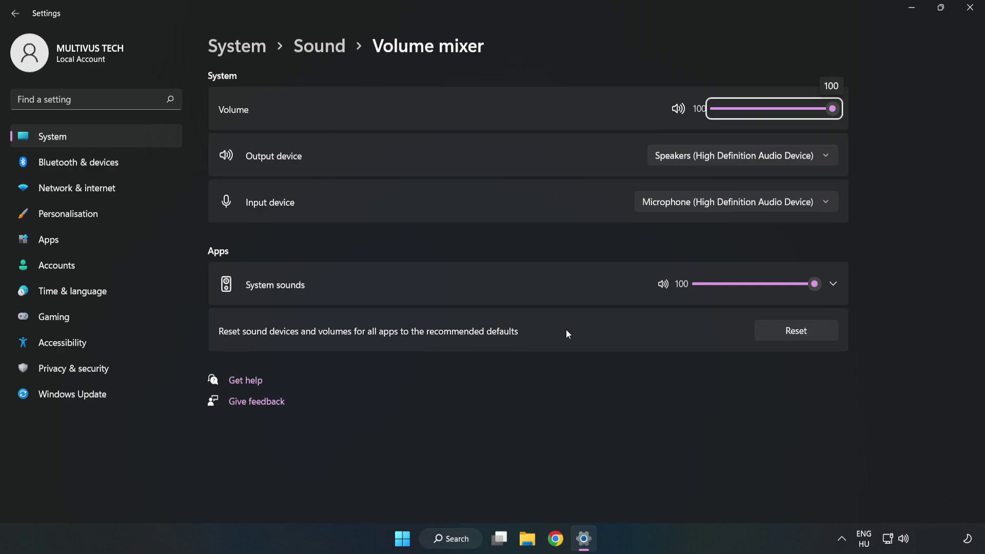
click(808, 338)
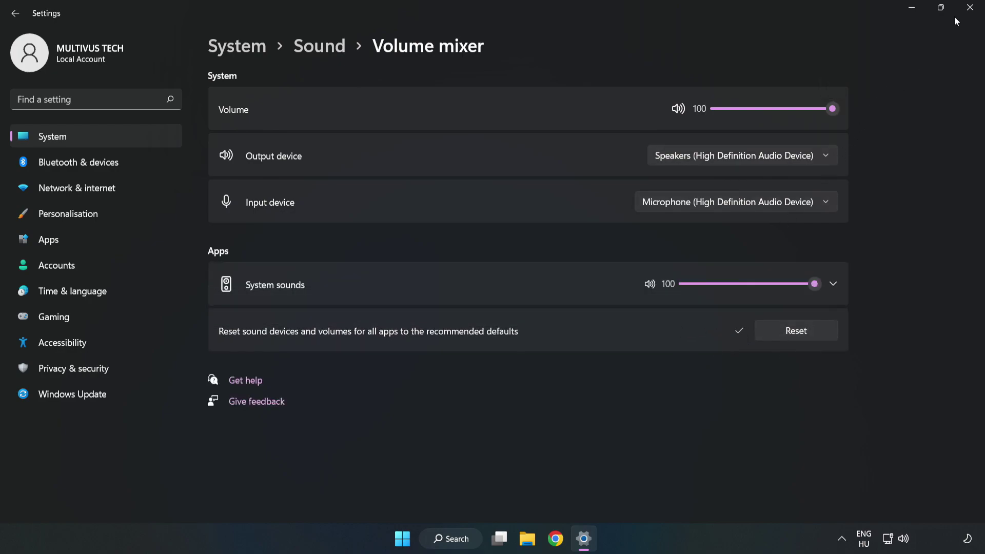
click(968, 10)
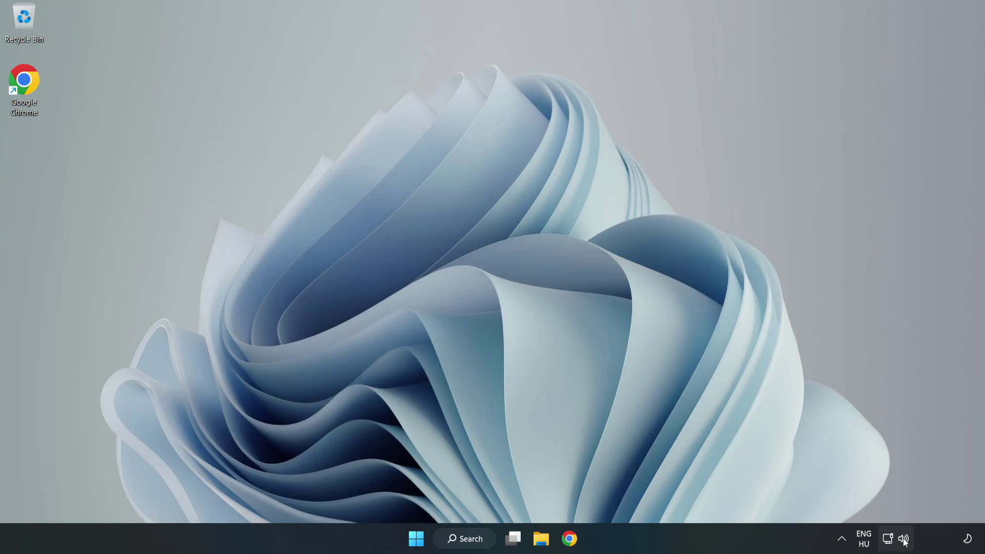
Step: Open System > Sound settings from the tray and scroll down toward the Advanced section
right_click(903, 540)
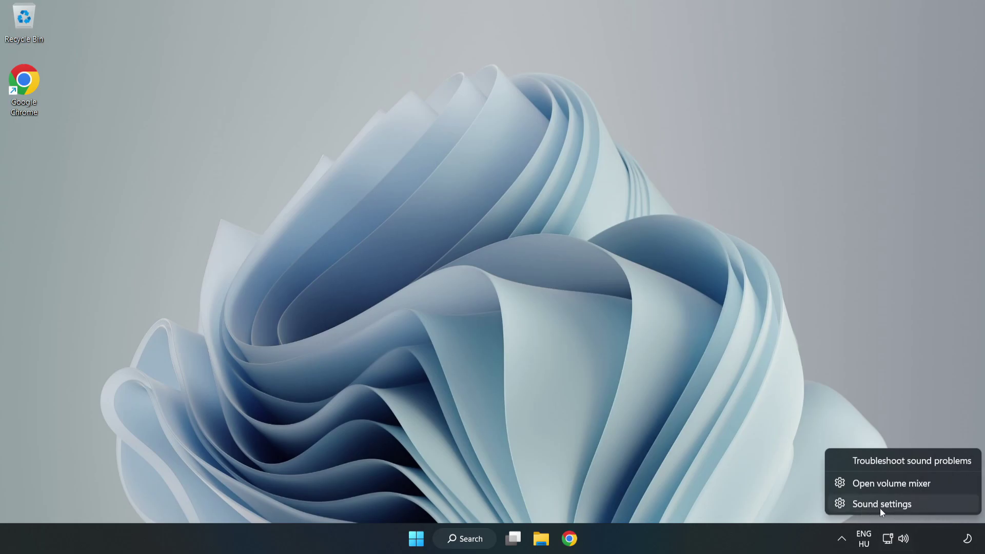
click(917, 507)
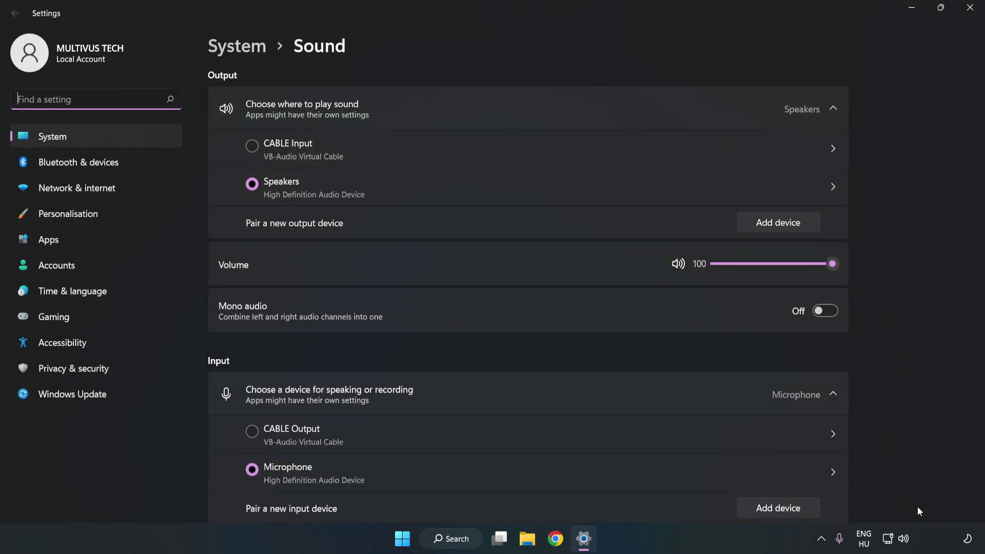
click(832, 264)
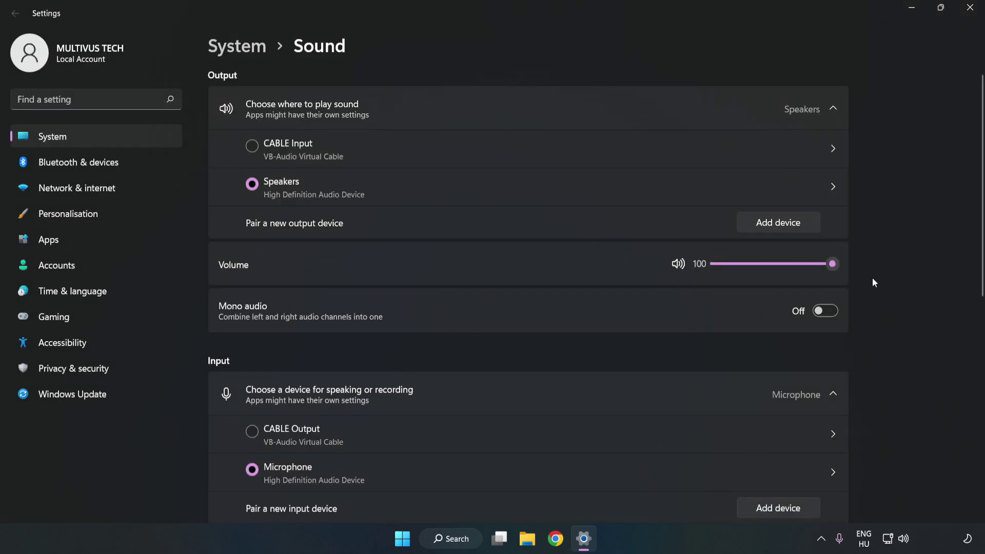
scroll(959, 246, down, 5)
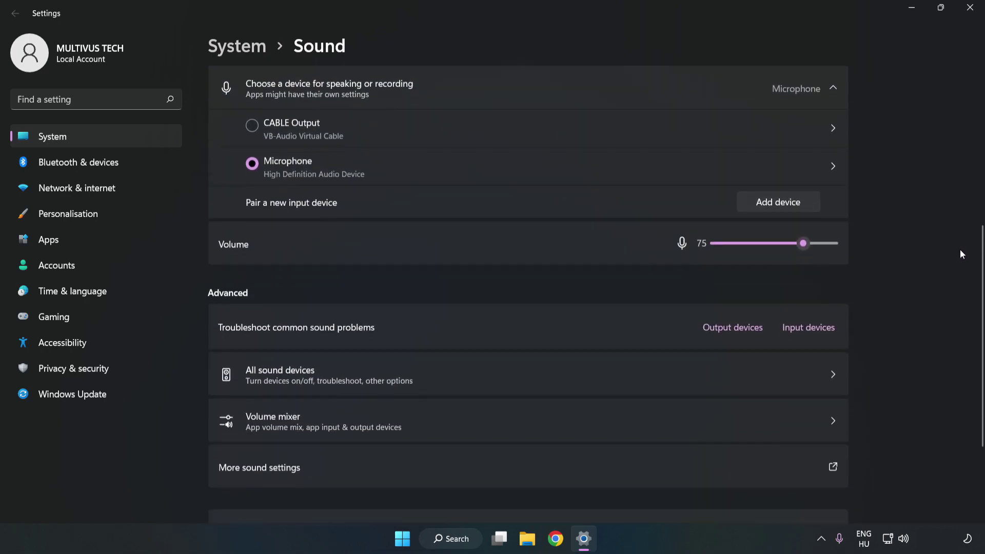
scroll(961, 254, down, 1)
scroll(959, 258, down, 2)
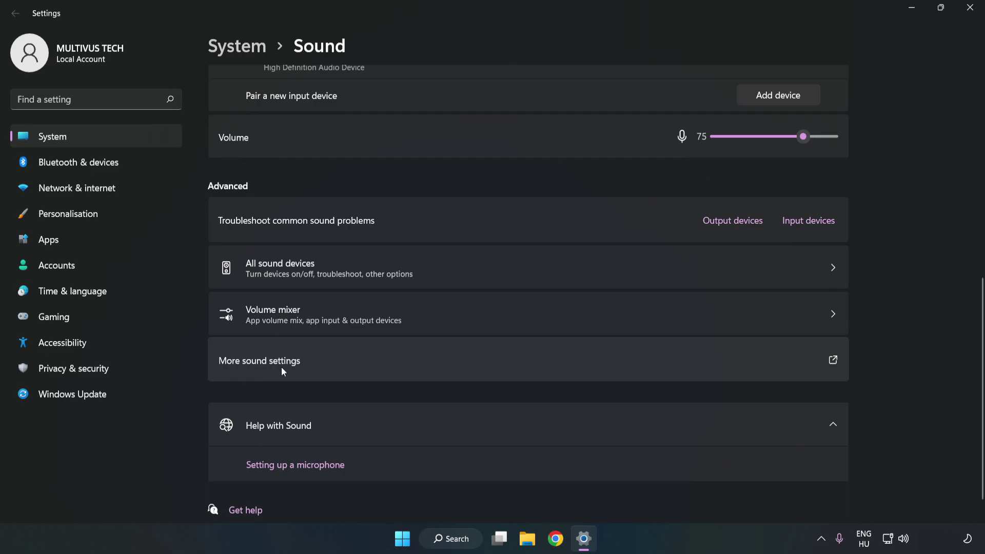
Step: Open the classic Sound dialog, disable the CABLE Input playback device, and bring up the Speakers options
click(430, 368)
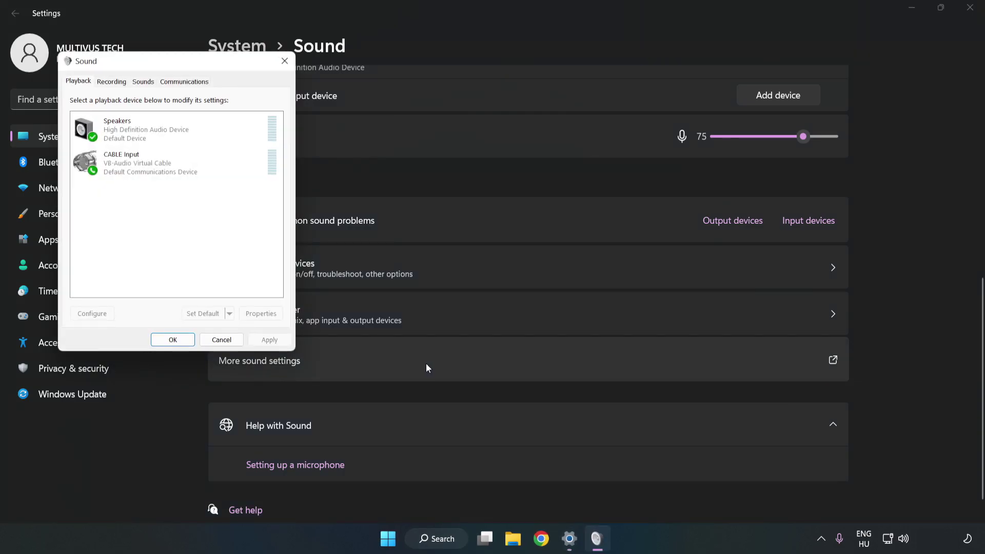
drag(207, 67, 508, 127)
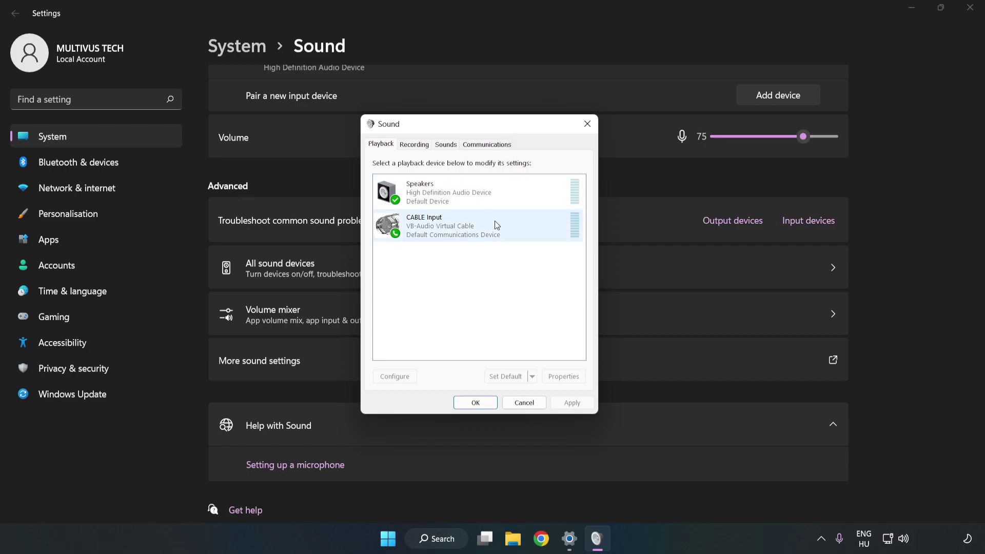
click(394, 226)
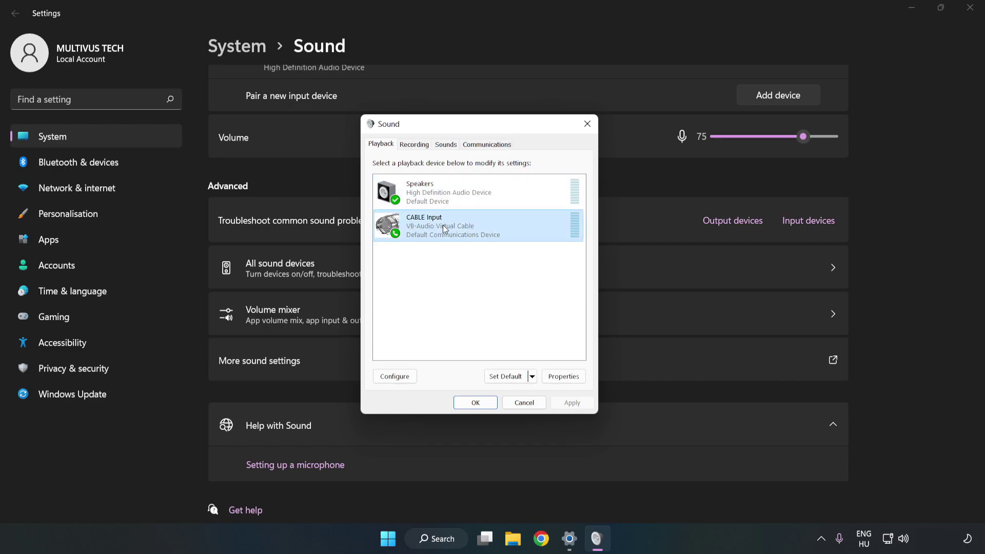
right_click(493, 225)
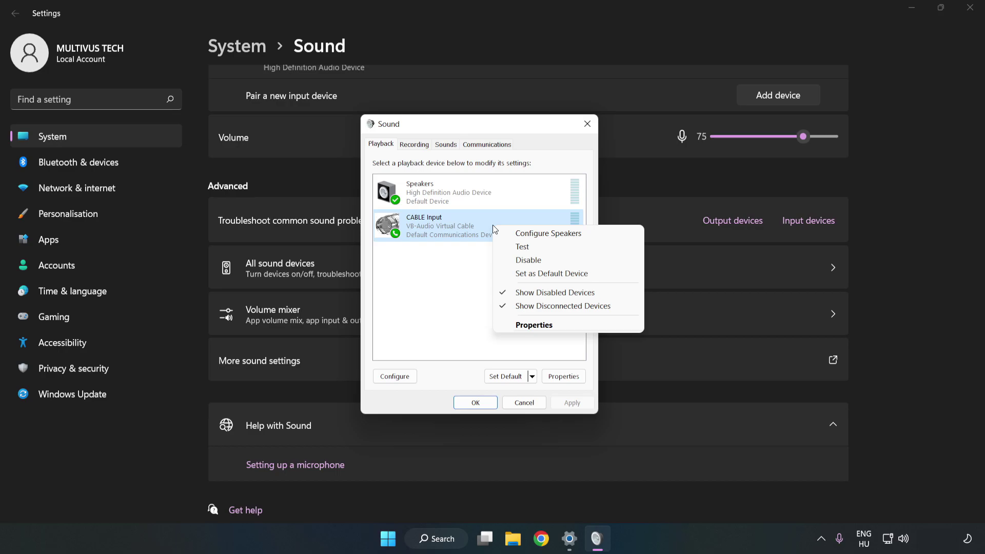
click(552, 266)
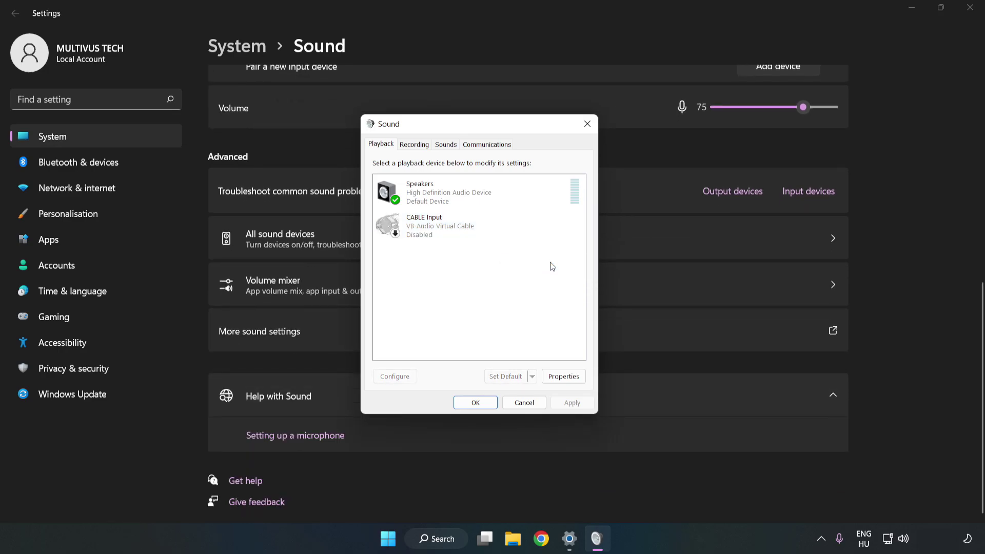
click(502, 202)
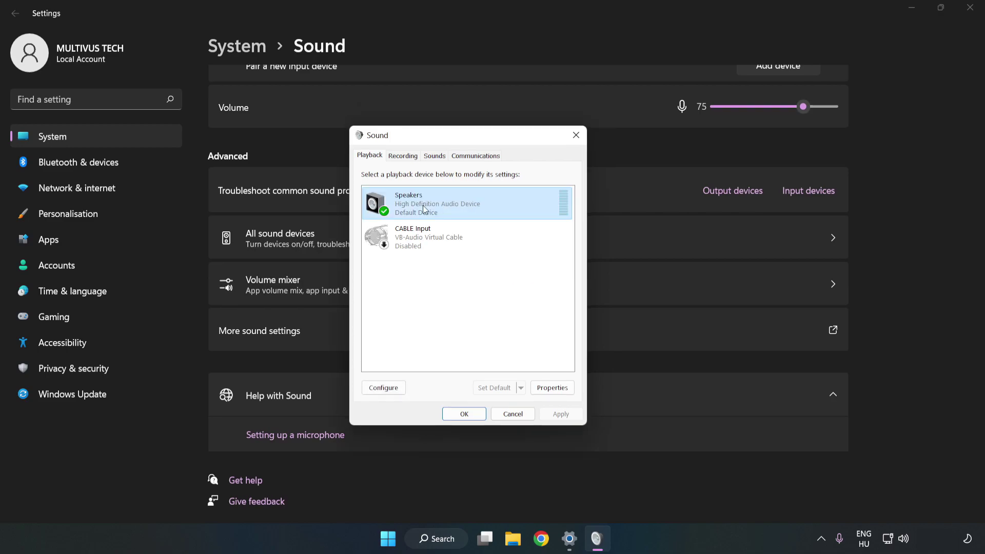
right_click(503, 202)
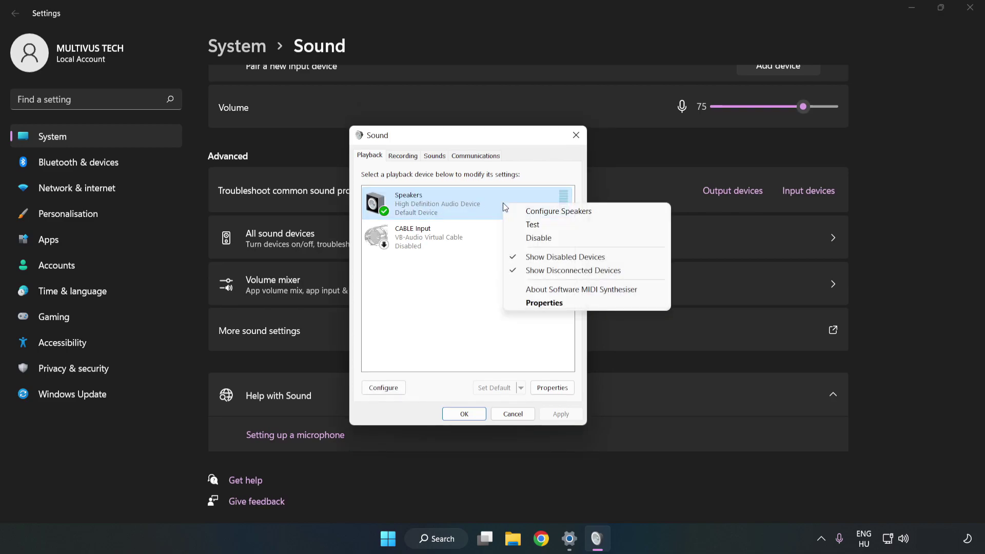
Step: Configure Speakers as 7.1 Surround, keeping all optional and full-range speakers
click(559, 211)
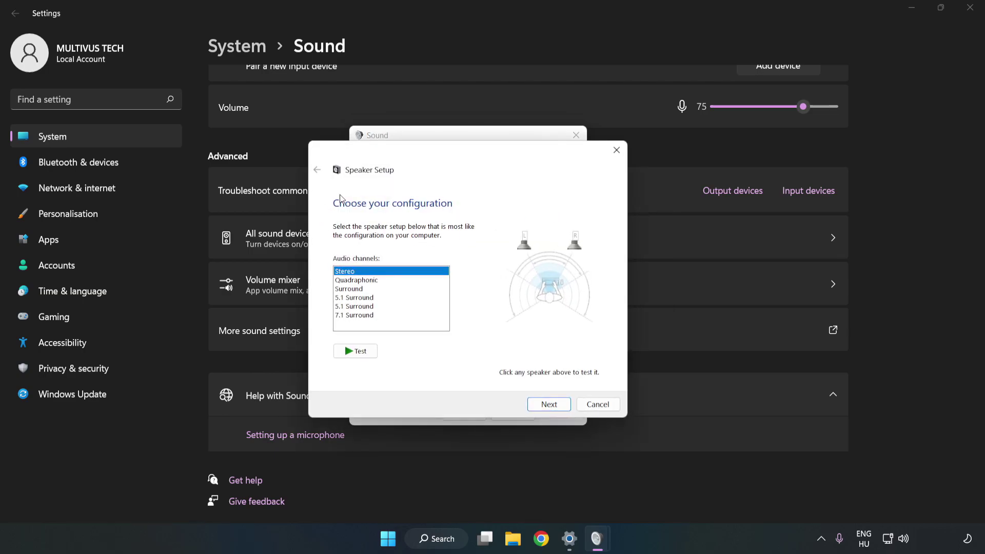
click(365, 283)
click(363, 318)
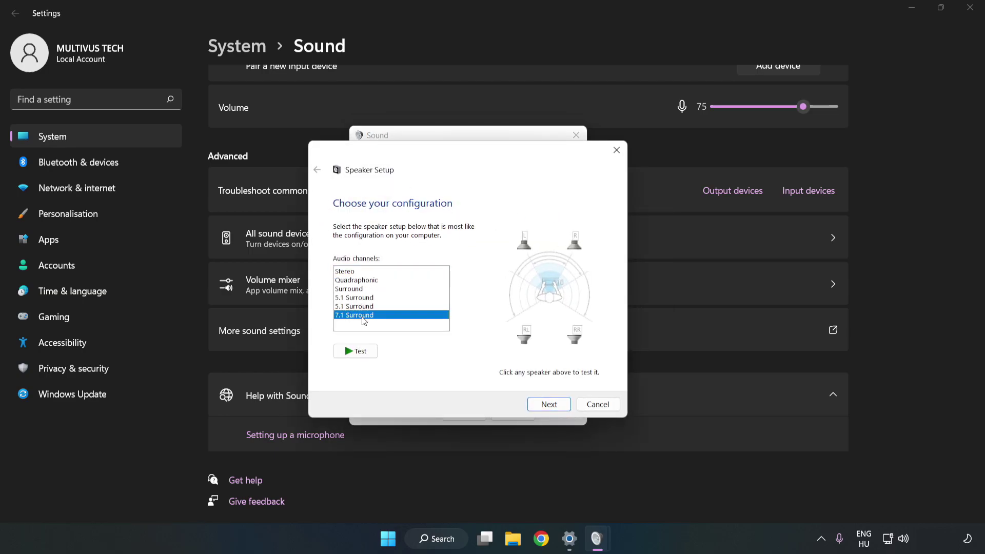
click(548, 404)
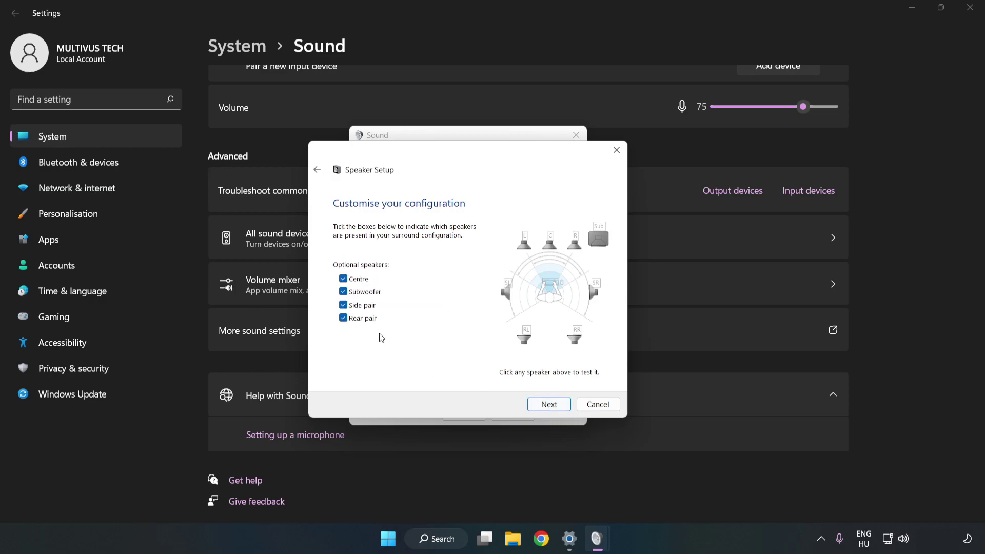
click(545, 404)
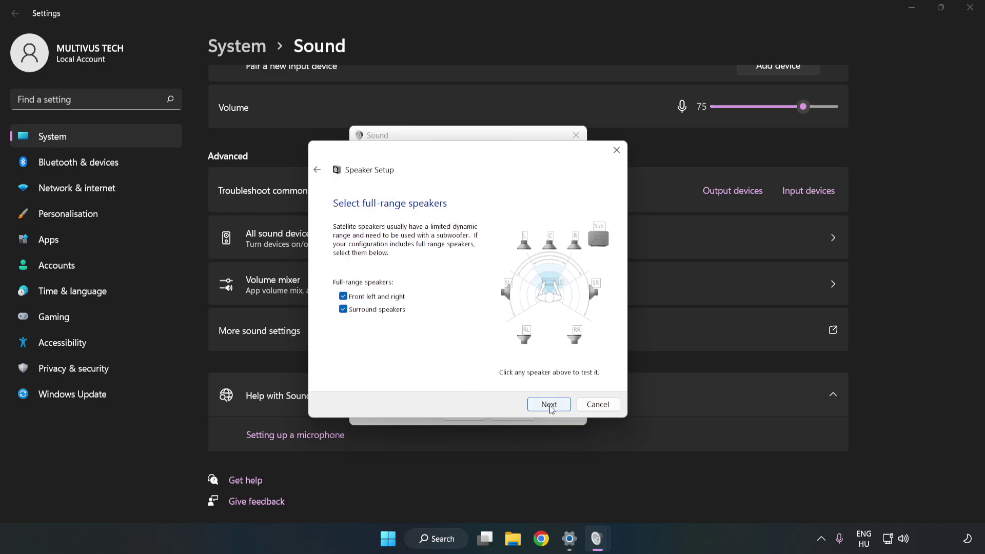
click(549, 405)
click(549, 405)
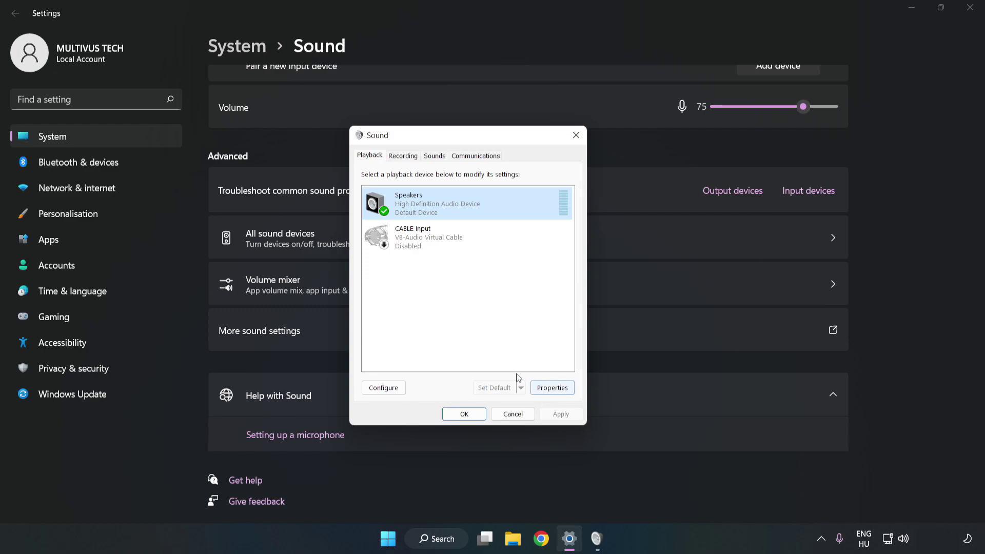
Step: Check 'Disable all enhancements' on the Enhancements tab of Speakers Properties
click(559, 392)
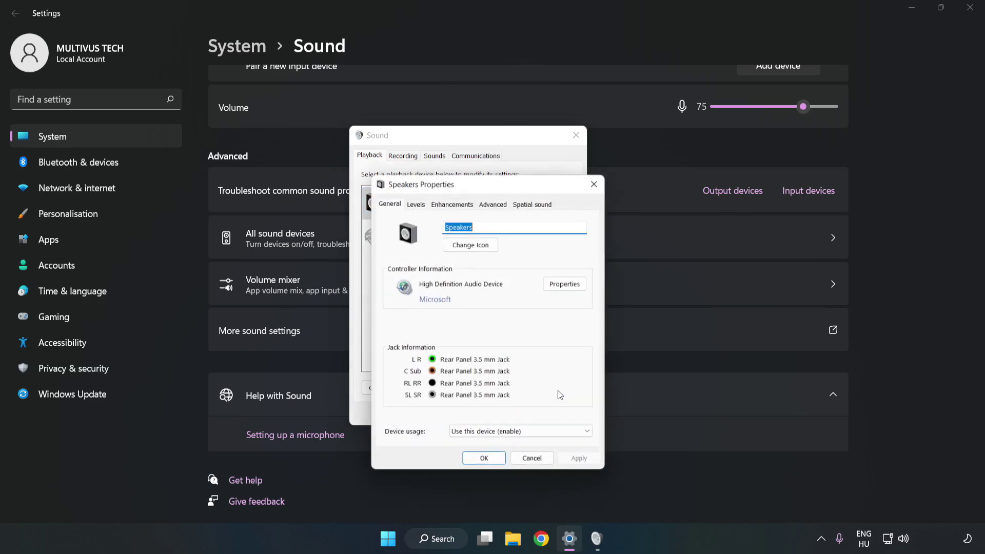
drag(489, 183, 468, 143)
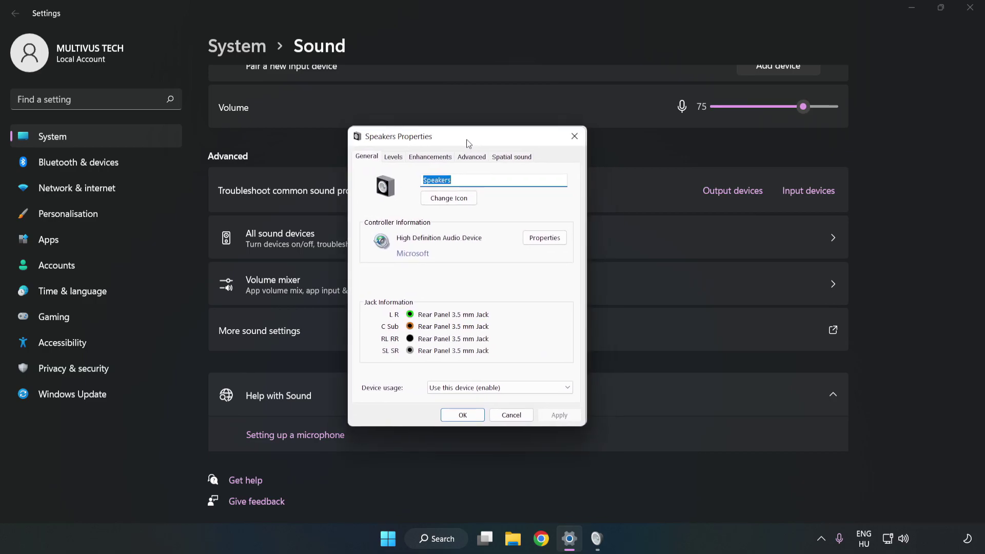
click(426, 159)
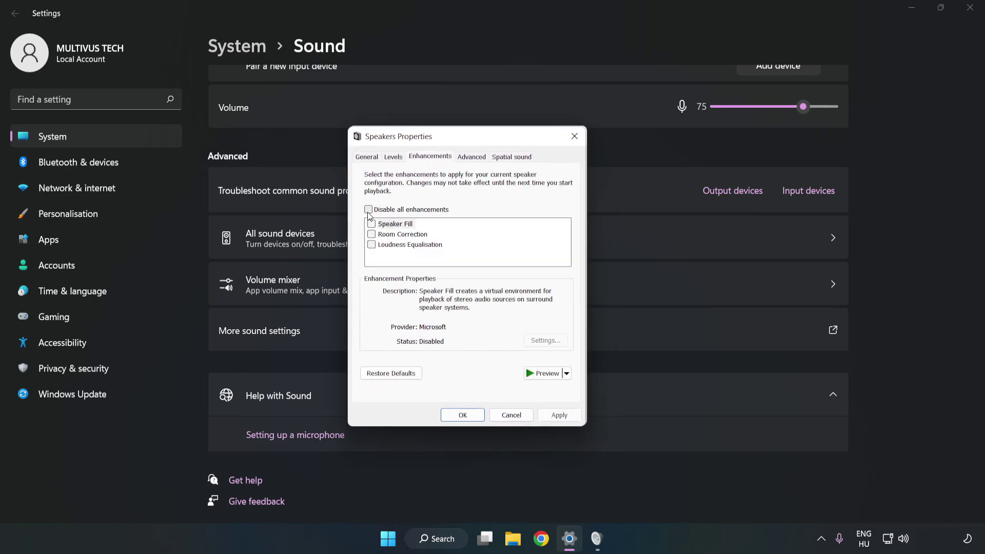
click(368, 210)
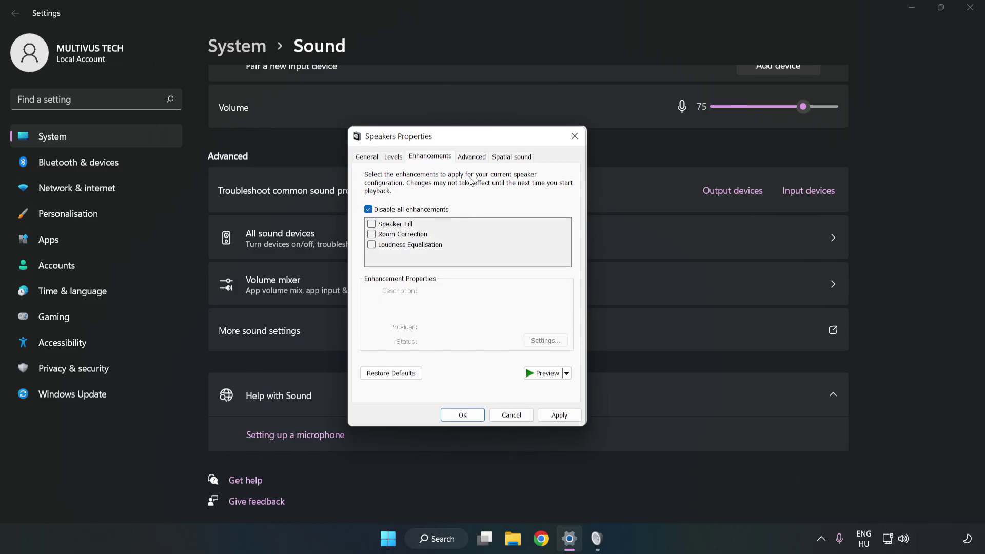
Step: Keep 16 bit, 48000 Hz (DVD Quality) as the default format, apply, and close both sound dialogs
click(472, 158)
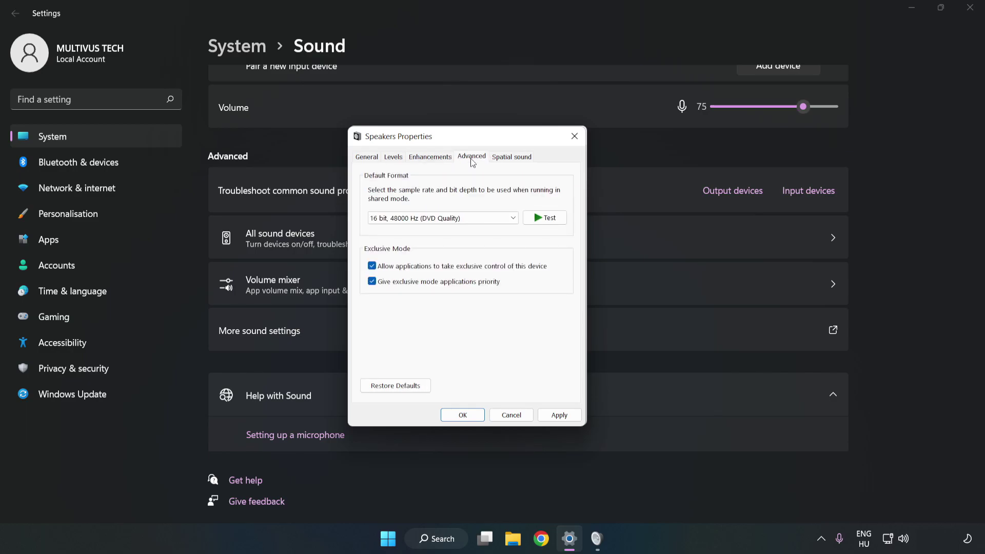
click(474, 221)
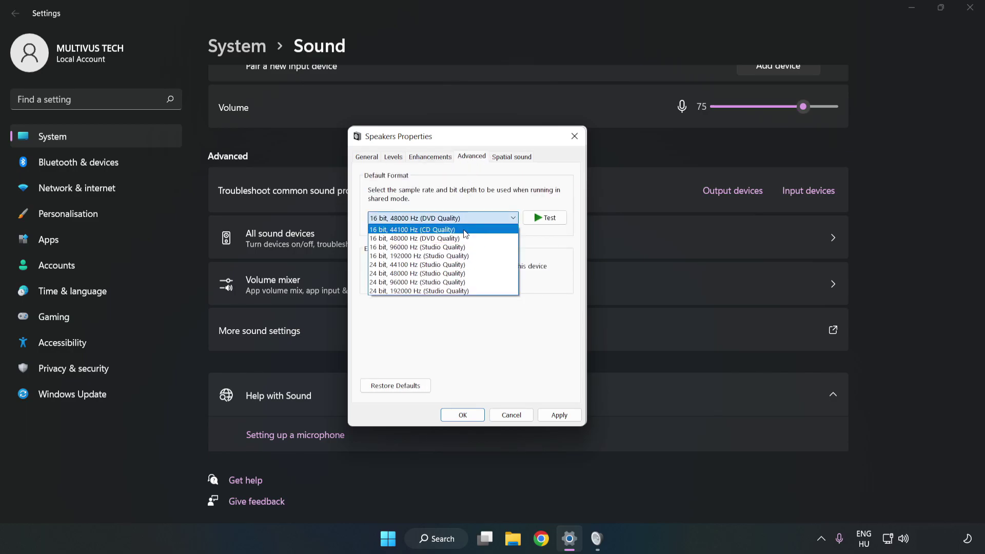
click(458, 239)
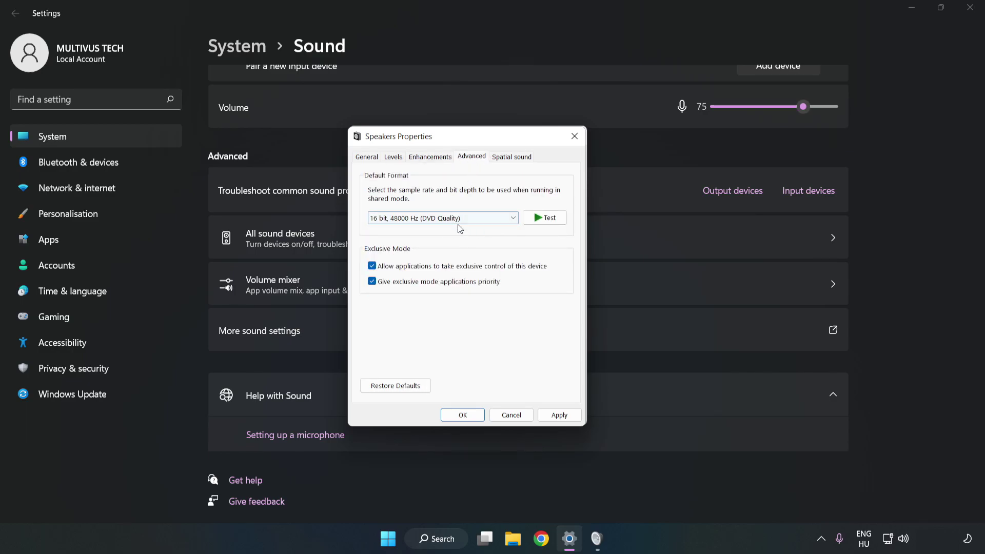
click(569, 415)
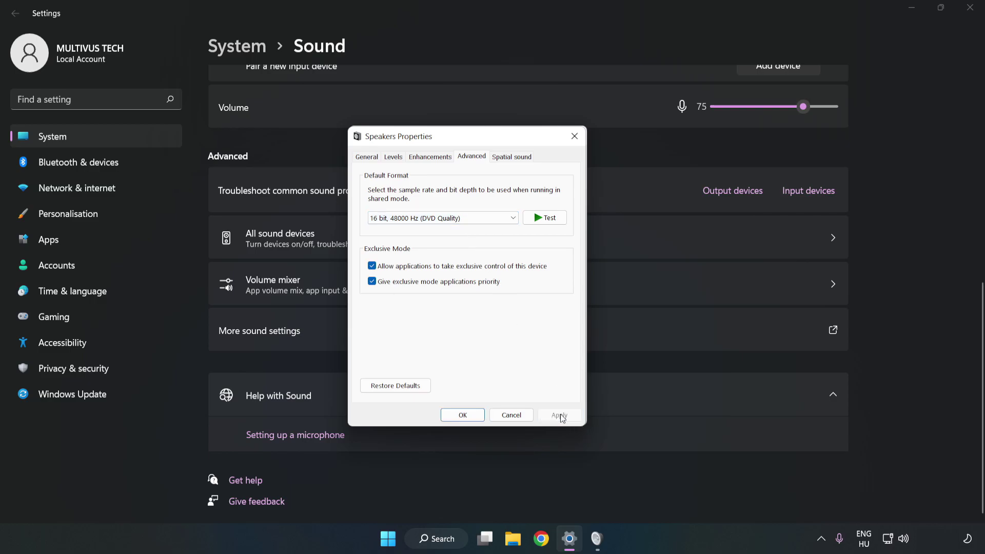
click(463, 415)
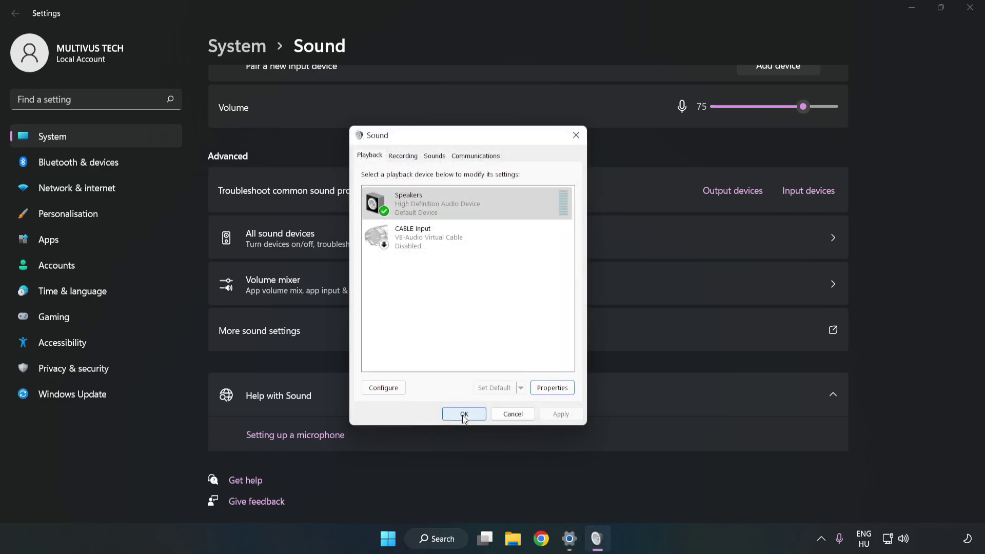
click(463, 414)
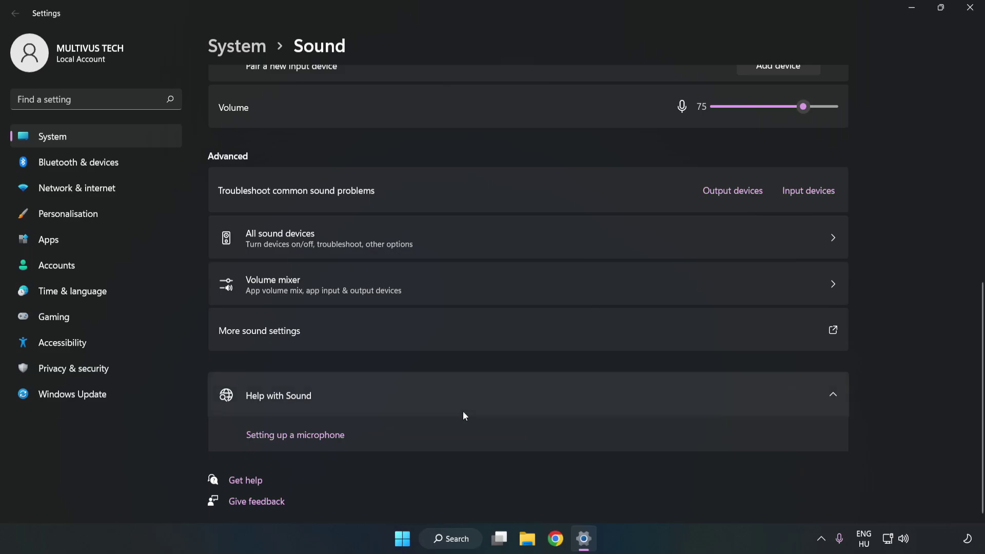
Step: Close Settings and bring up the Start menu power options to restart
click(969, 7)
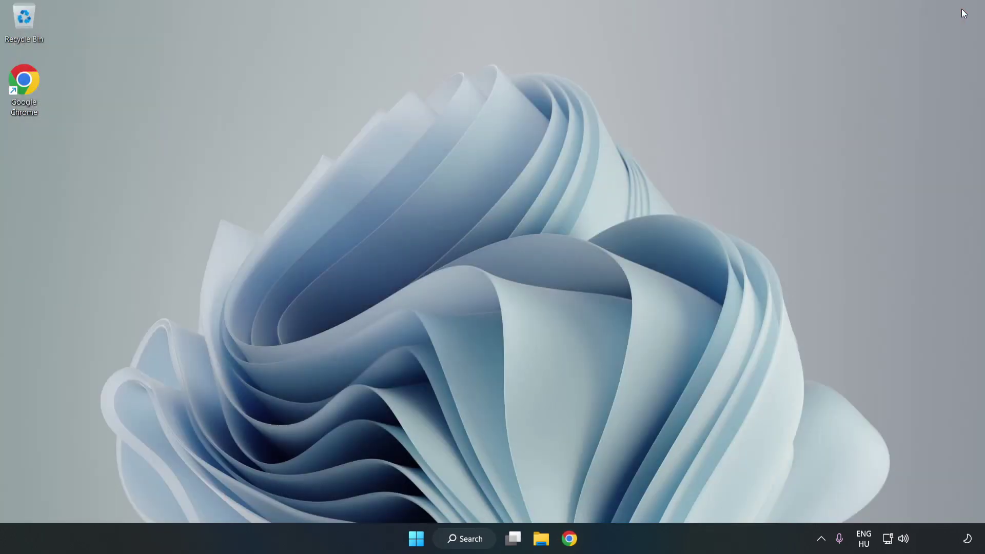
click(416, 538)
click(651, 495)
Step: Search for 'device manager' and launch Device Manager from the best match
click(483, 541)
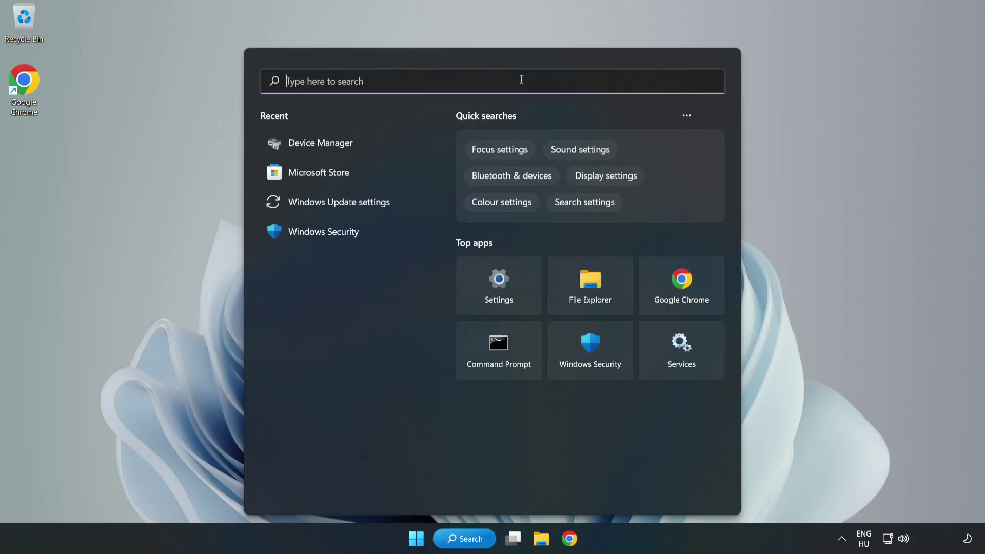
text(device mag)
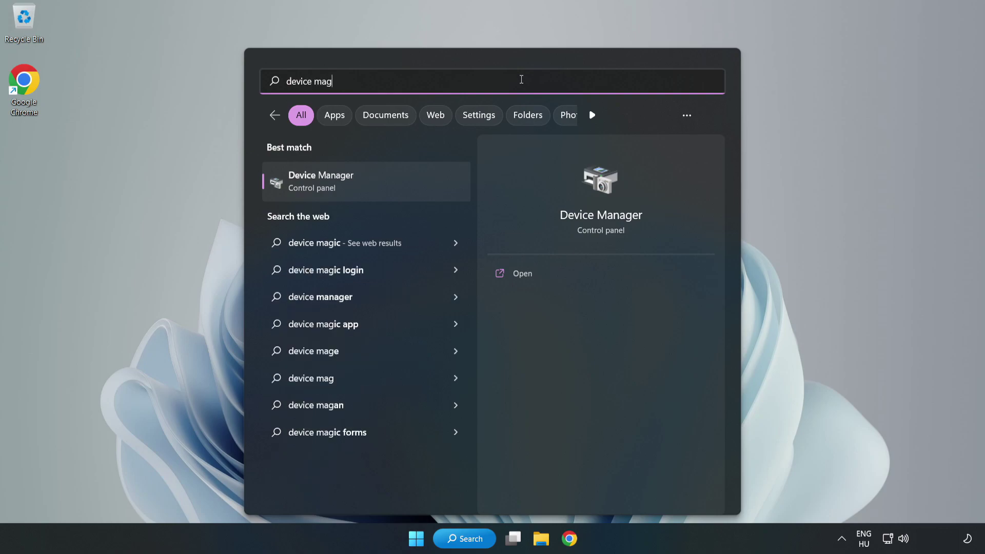
key(BackSpace)
text(nager)
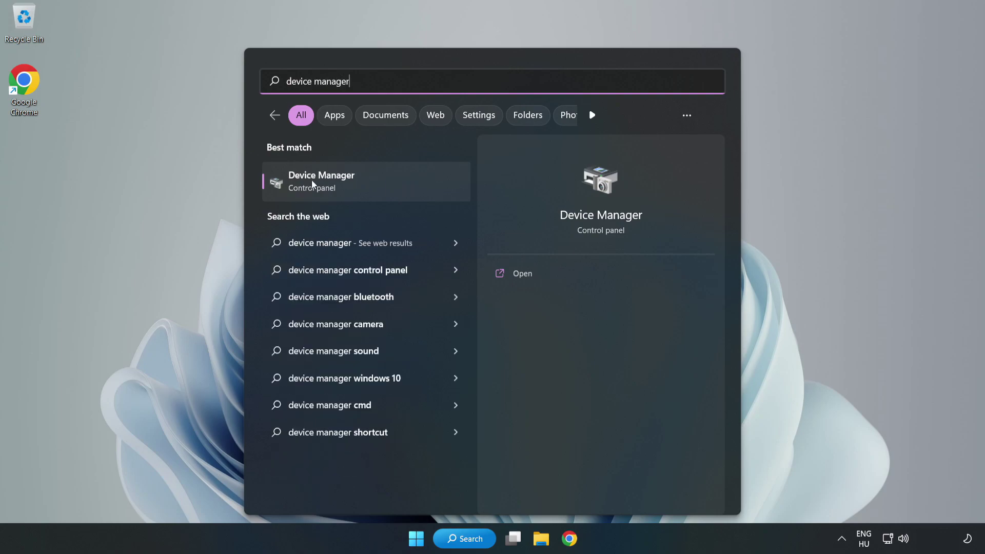
click(382, 182)
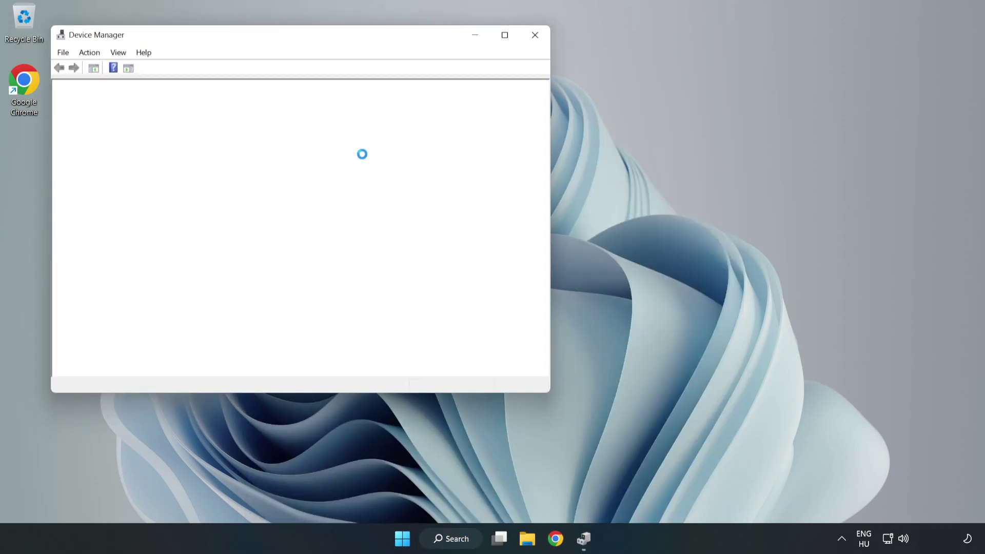
Step: Expand 'Sound, video and game controllers' and show actions for High Definition Audio Device
drag(273, 36, 450, 76)
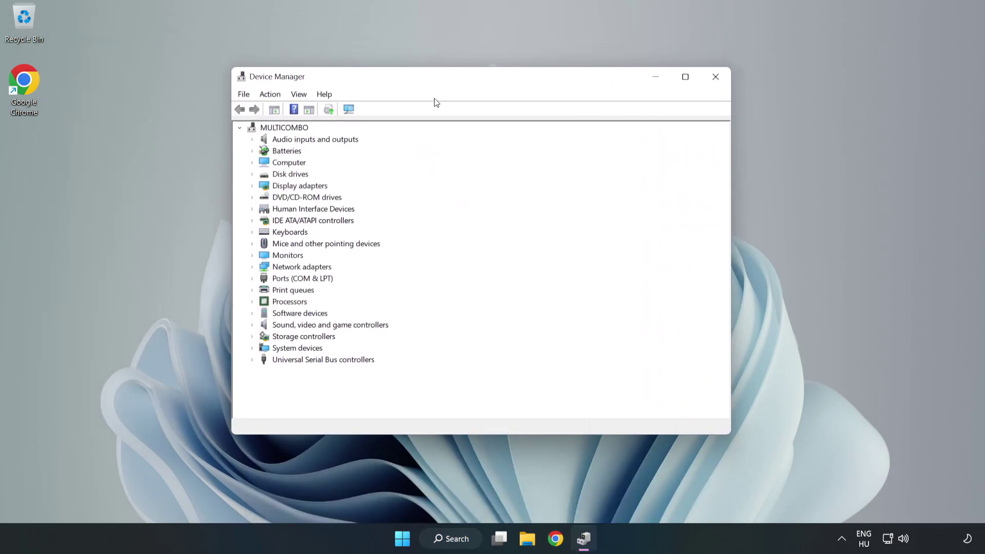
click(278, 329)
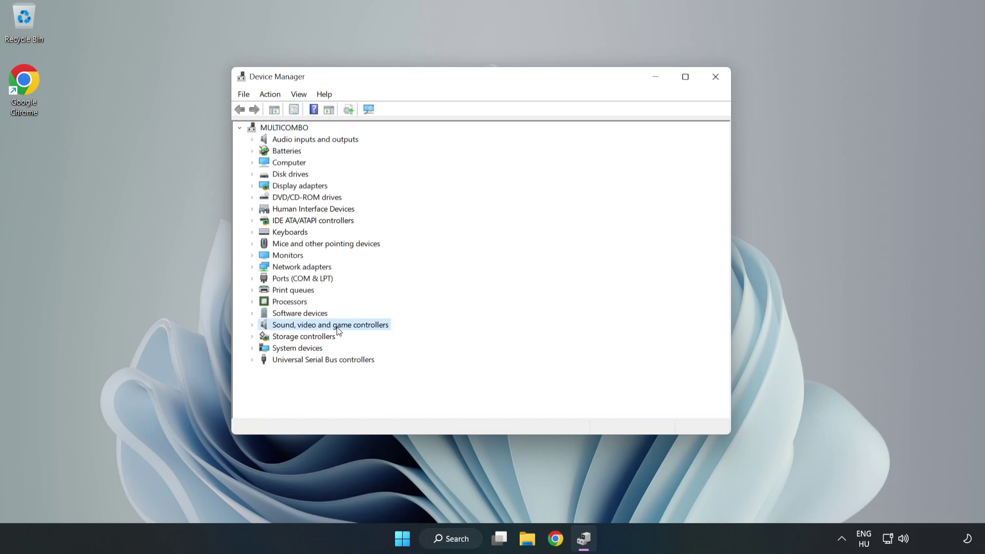
click(252, 325)
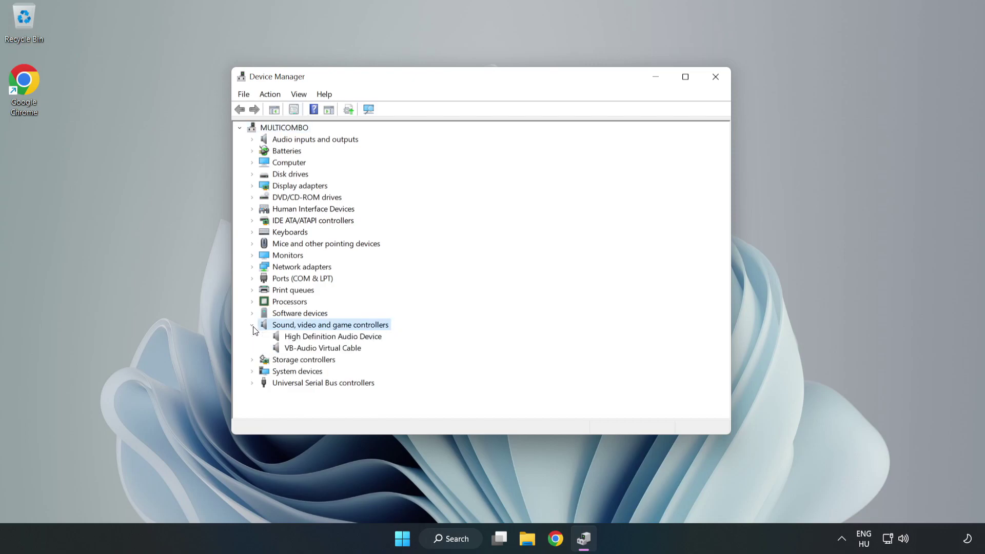
click(302, 337)
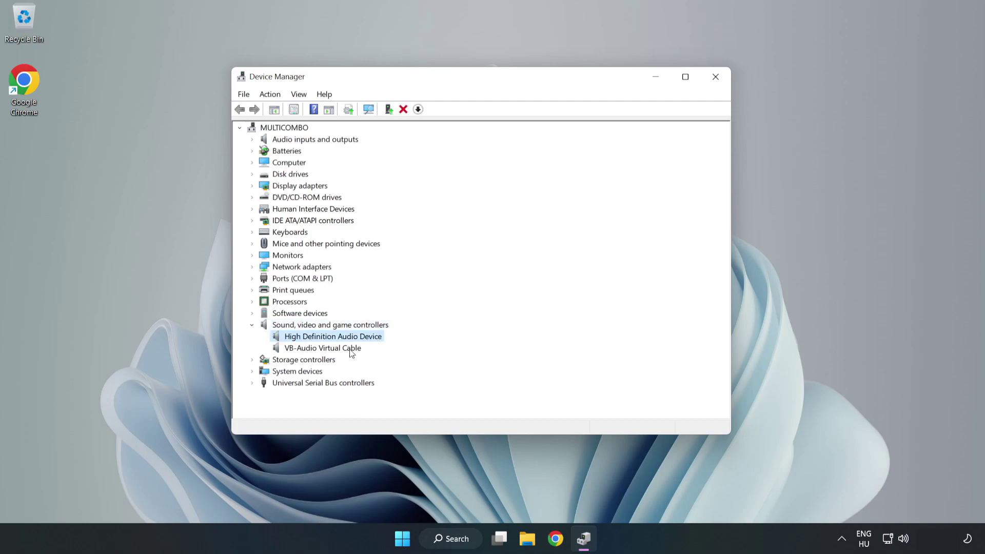
right_click(365, 338)
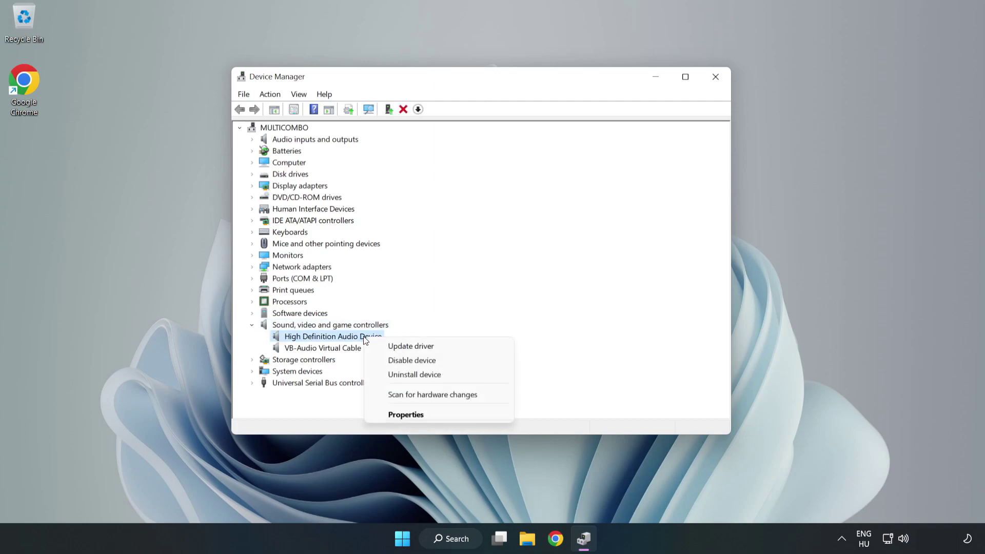
Step: Reinstall the audio driver by picking High Definition Audio Device from the compatible drivers on this computer
click(448, 347)
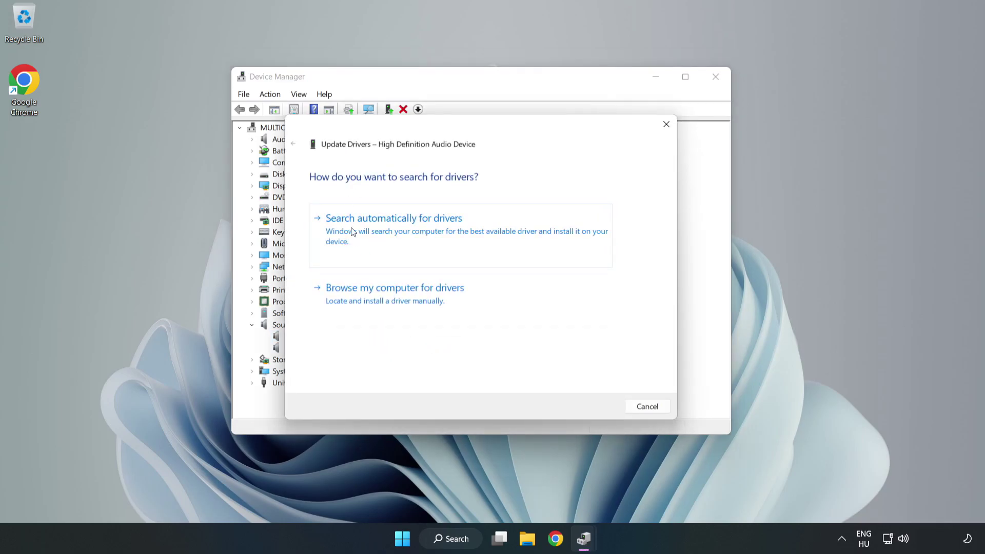
click(429, 300)
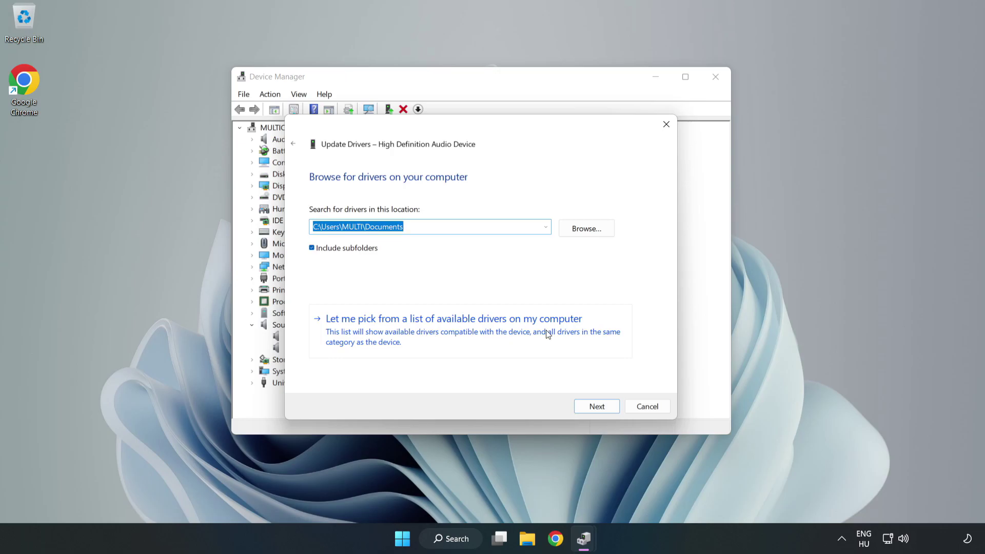
click(513, 338)
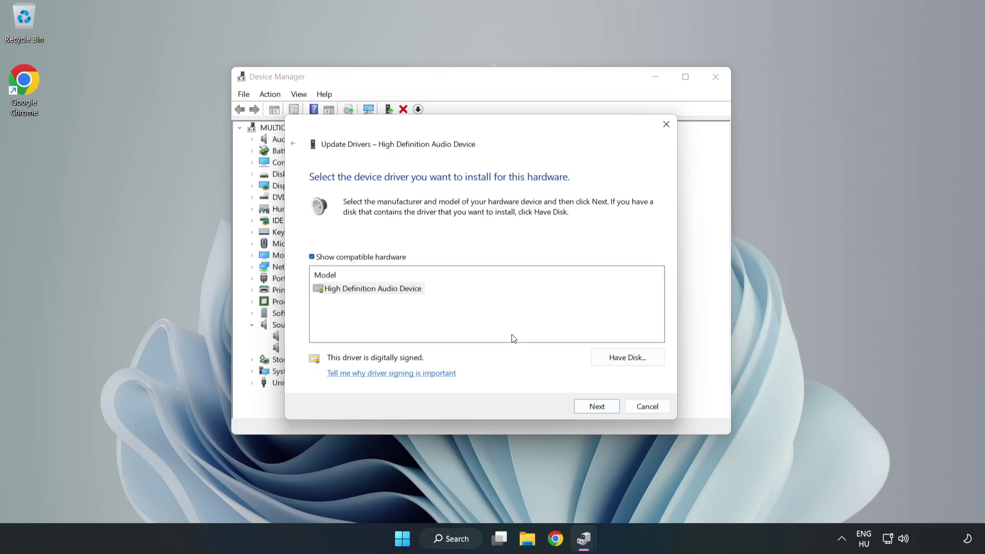
click(330, 289)
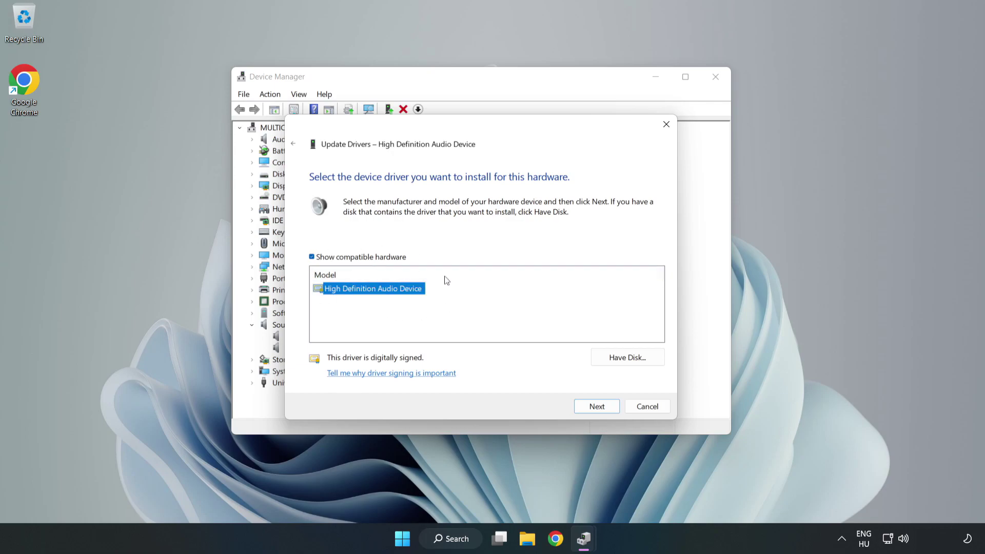
click(598, 412)
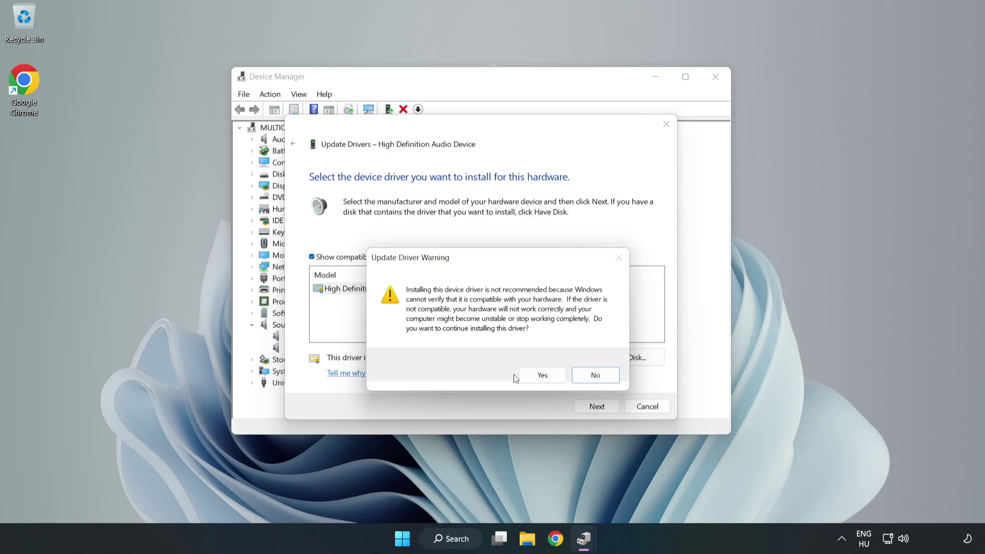
click(546, 377)
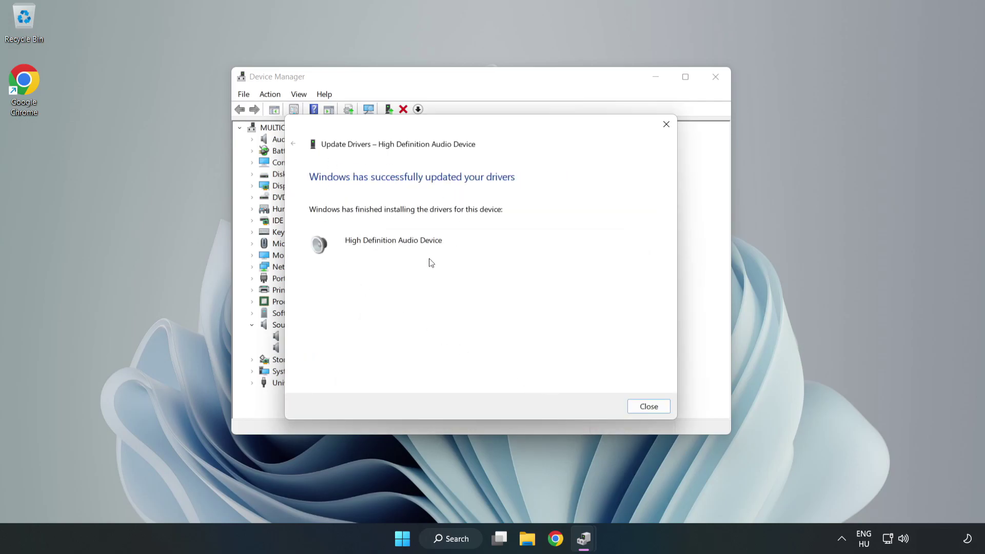
click(648, 407)
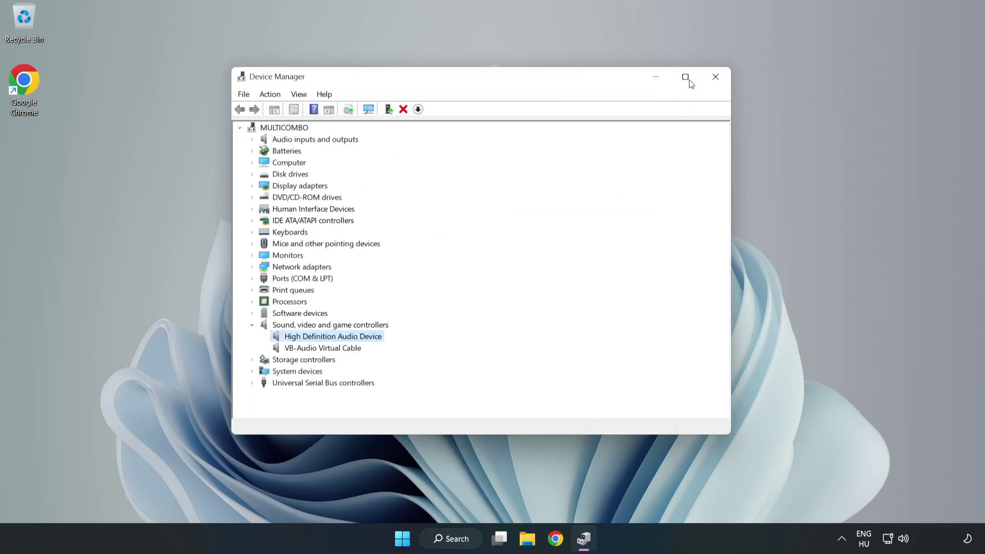
Step: Close Device Manager and bring up the Start menu
click(715, 77)
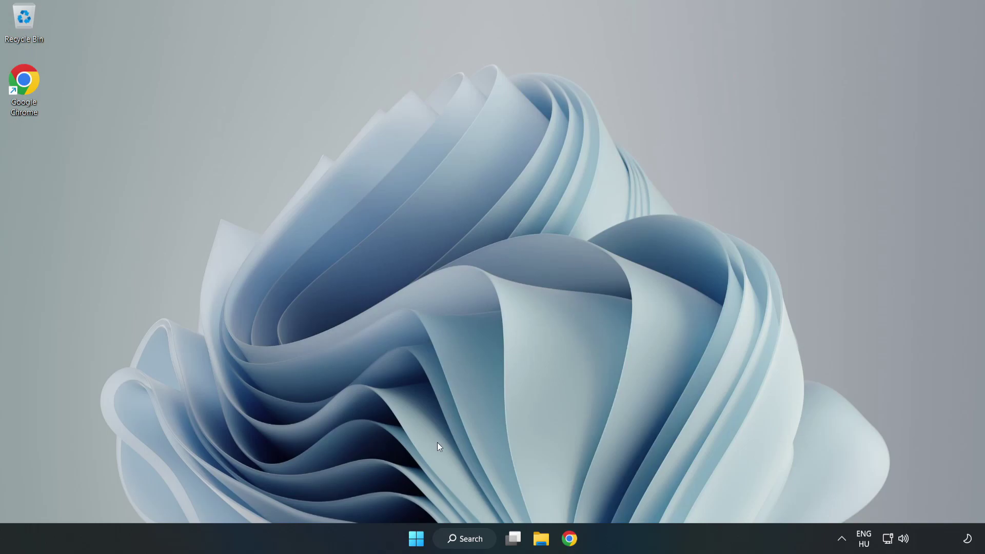
click(415, 538)
Step: Launch 'Troubleshoot sound problems' from the taskbar volume icon's menu
right_click(904, 538)
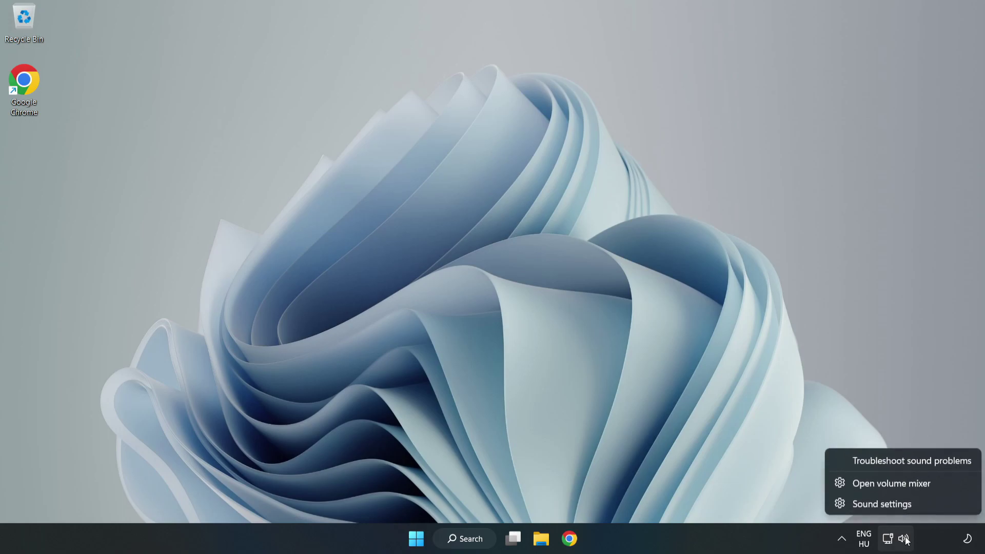
click(890, 461)
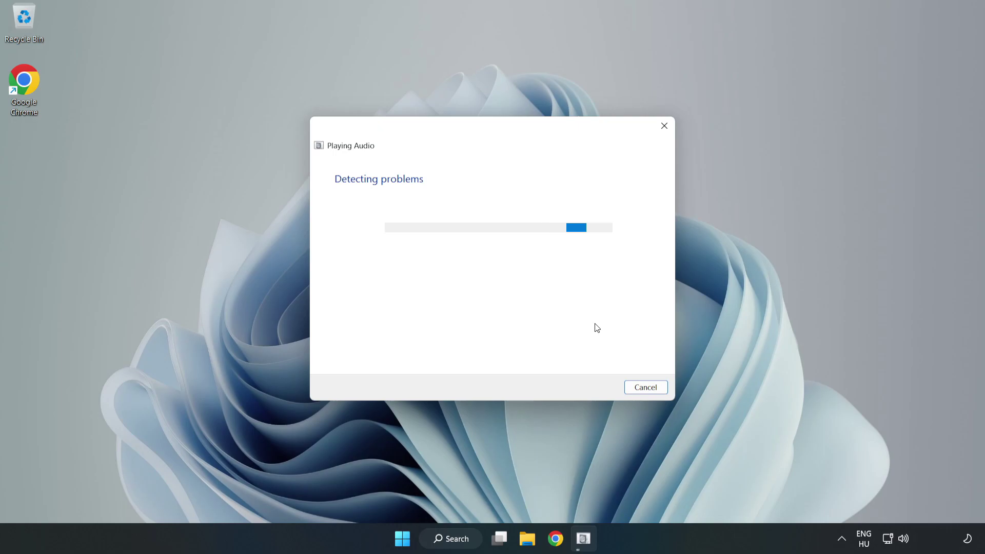